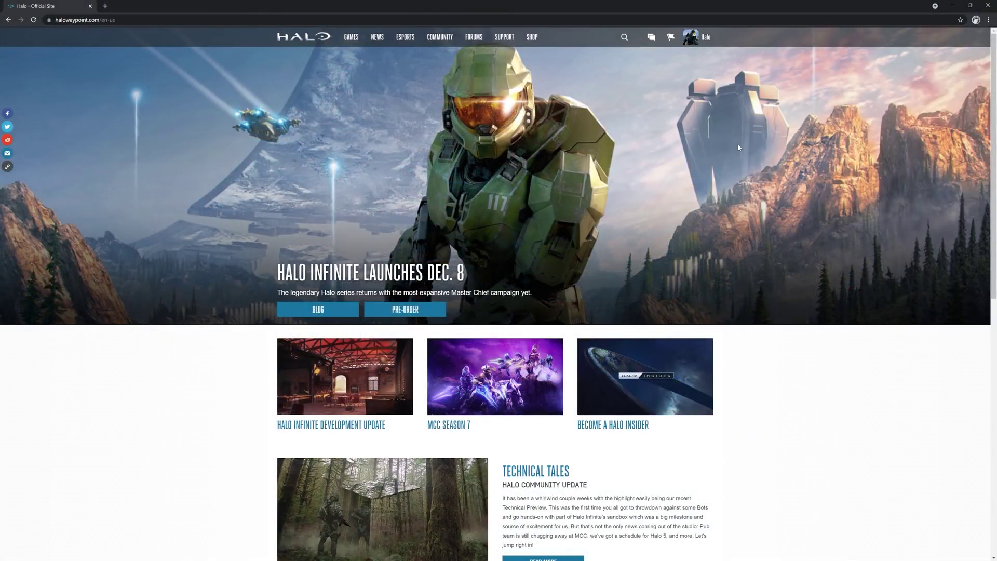
# Go to the Halo Insider Program page from the COMMUNITY menu.
pyautogui.scroll(-3, 738, 148)
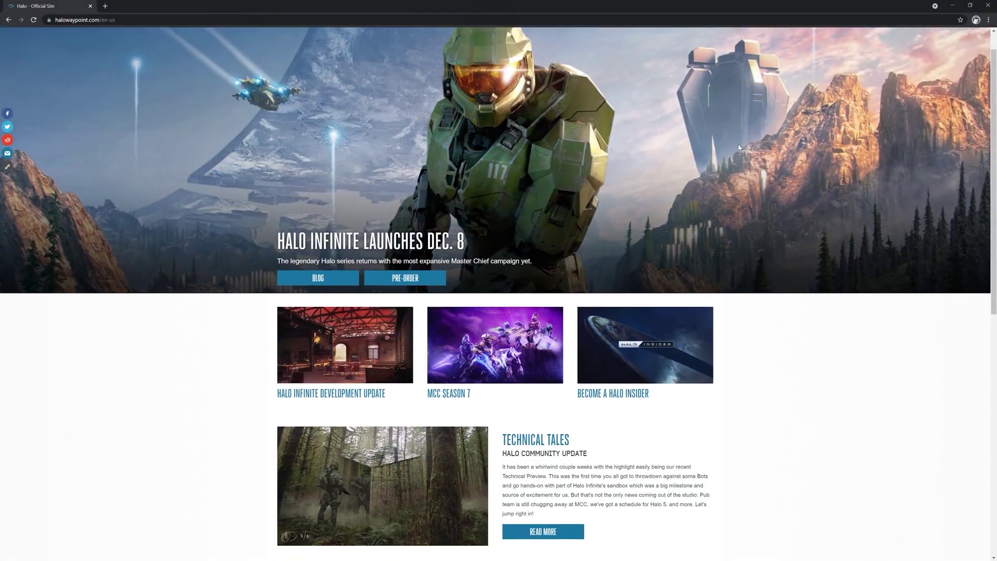
pyautogui.scroll(-5, 739, 147)
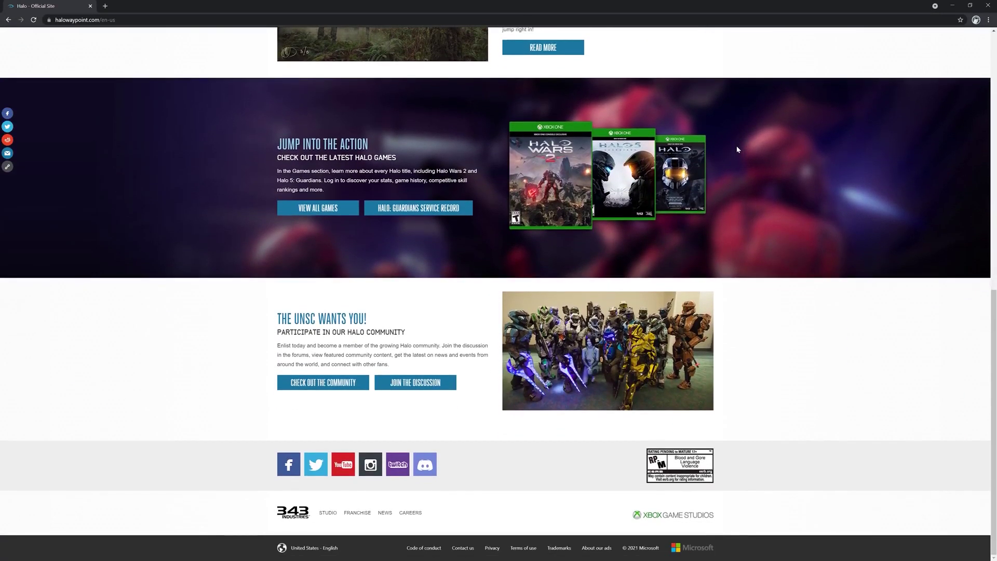
pyautogui.scroll(4, 755, 191)
pyautogui.scroll(6, 756, 194)
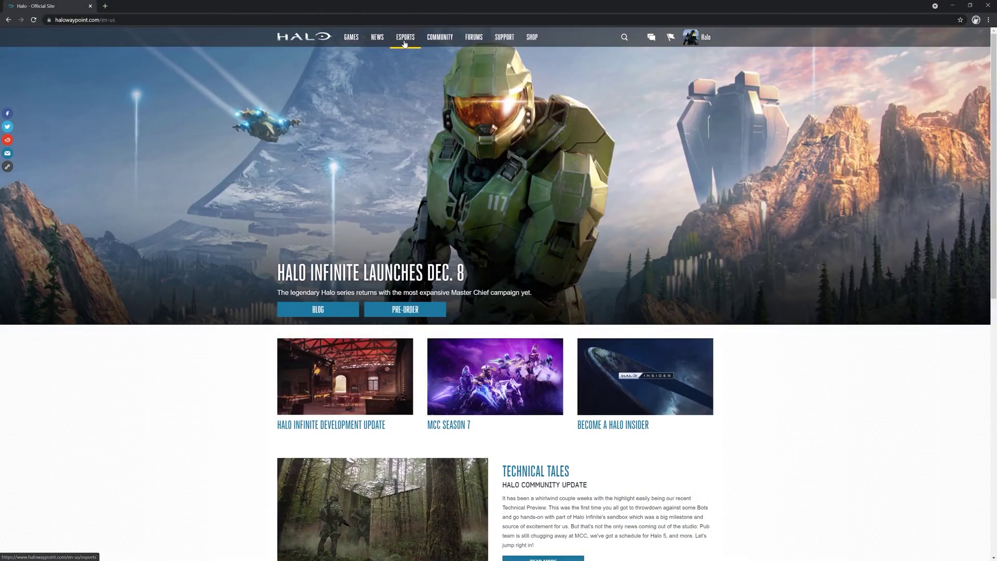
pyautogui.moveTo(435, 46)
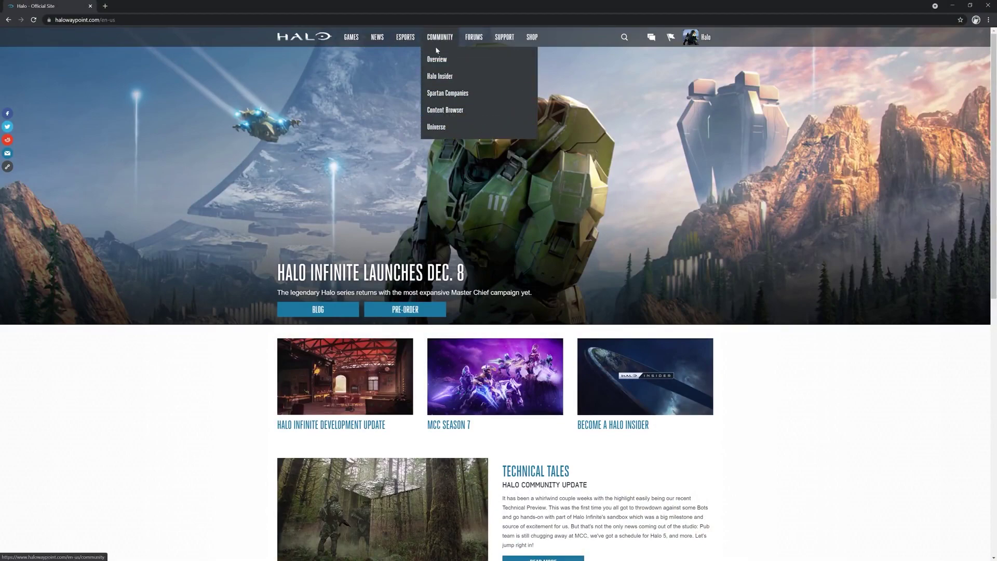
pyautogui.click(444, 77)
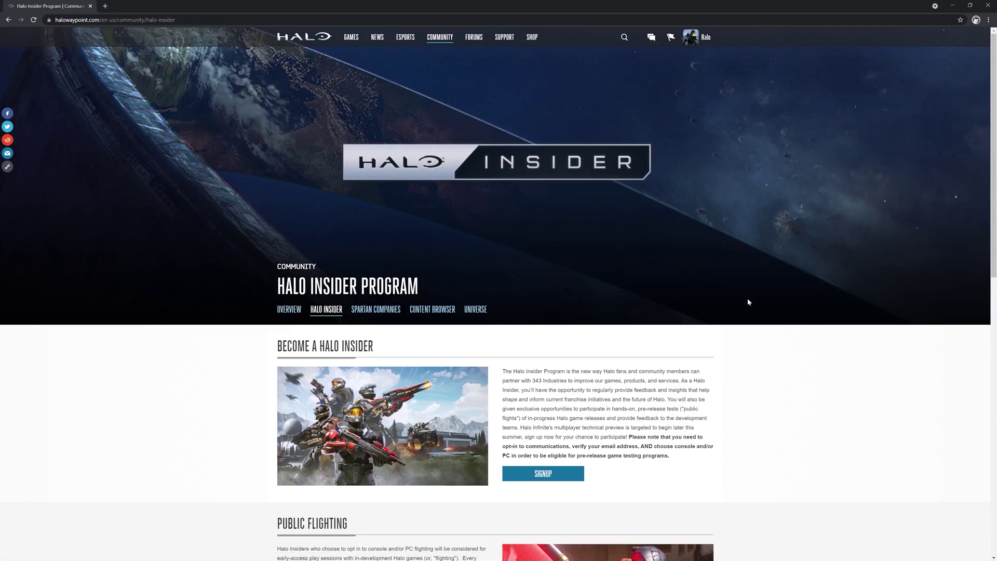
# Read through the Halo Insider page and start the signup.
pyautogui.scroll(-3, 749, 301)
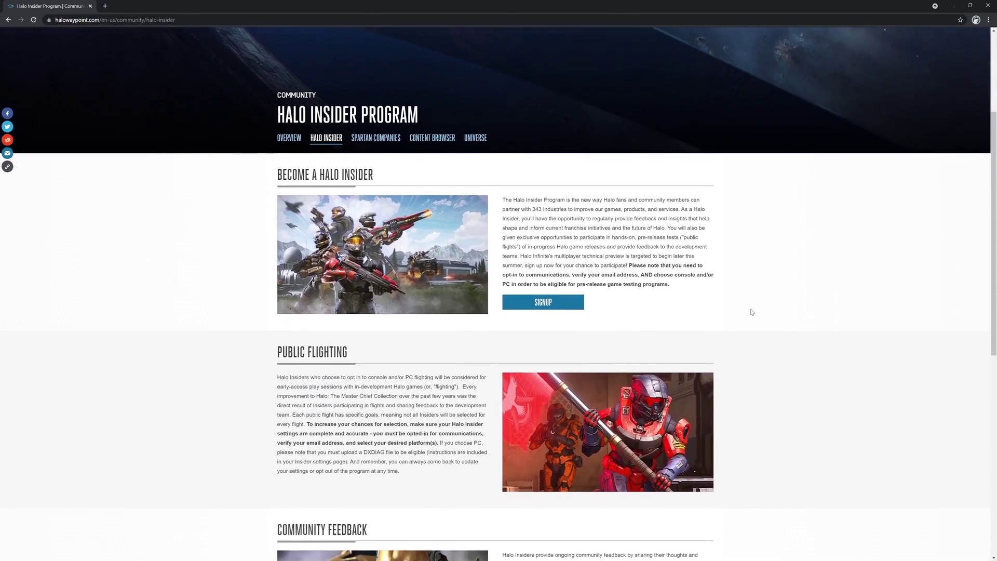
pyautogui.scroll(-3, 751, 313)
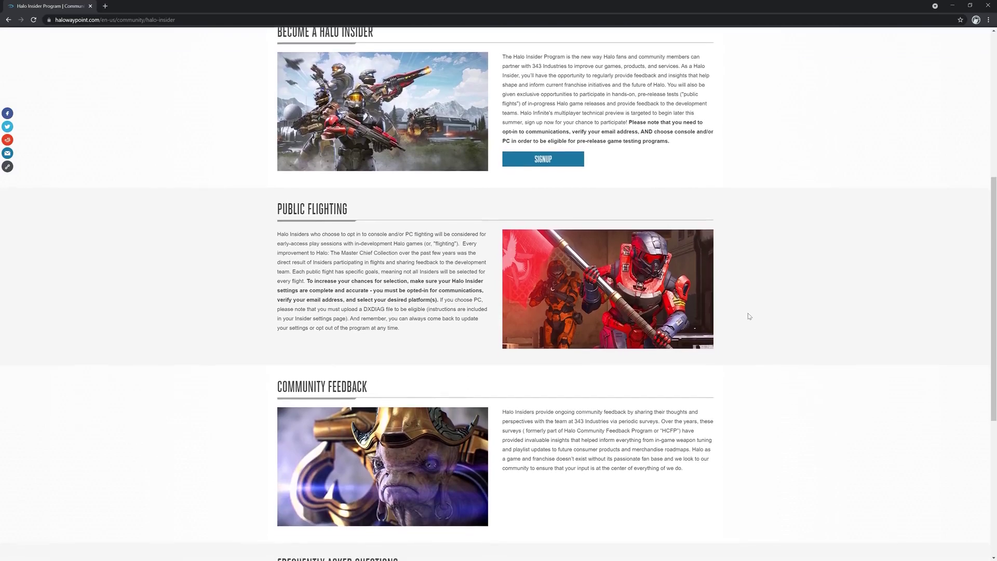
pyautogui.scroll(-5, 748, 315)
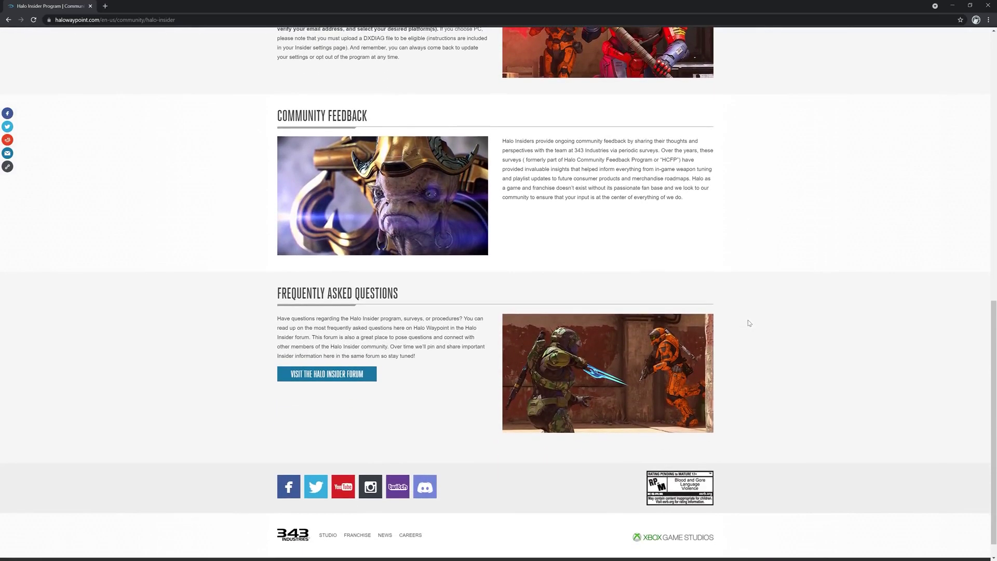
pyautogui.scroll(-1, 749, 323)
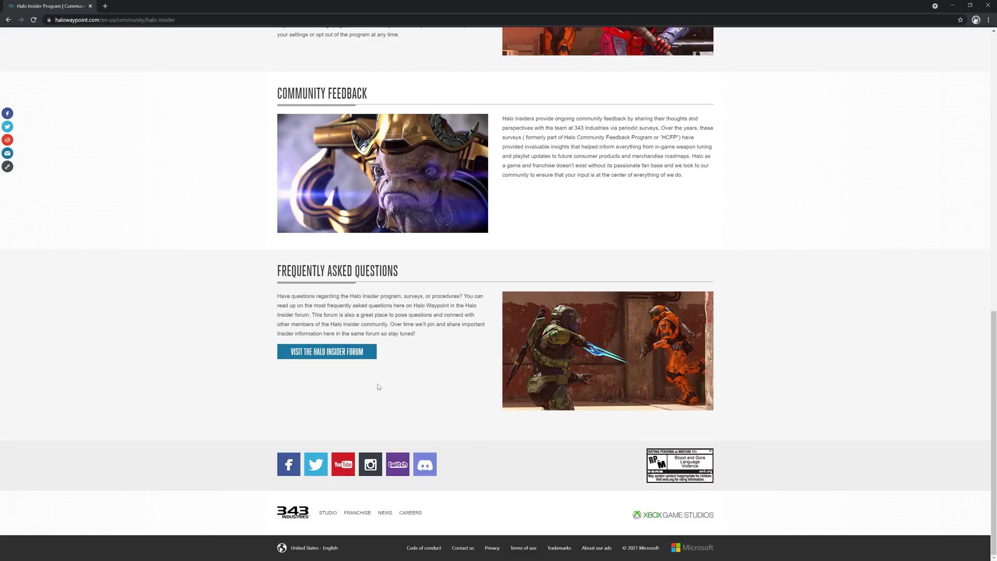
pyautogui.scroll(6, 378, 386)
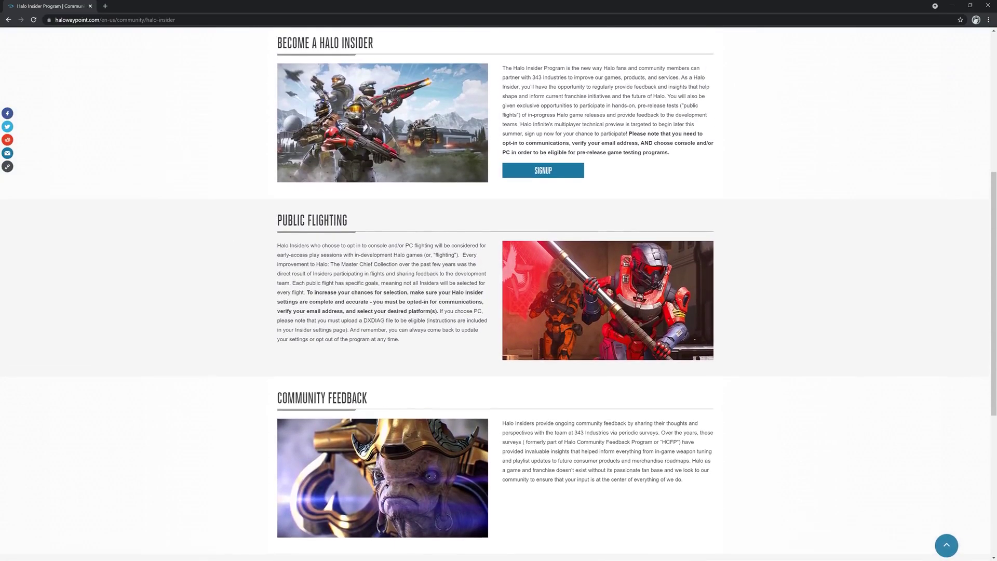
pyautogui.scroll(5, 381, 386)
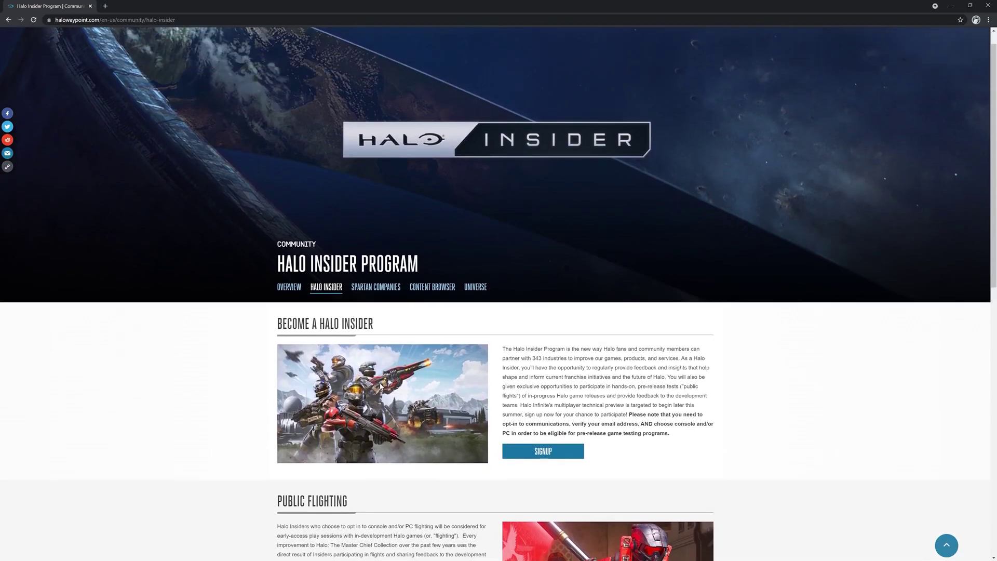
pyautogui.scroll(1, 380, 386)
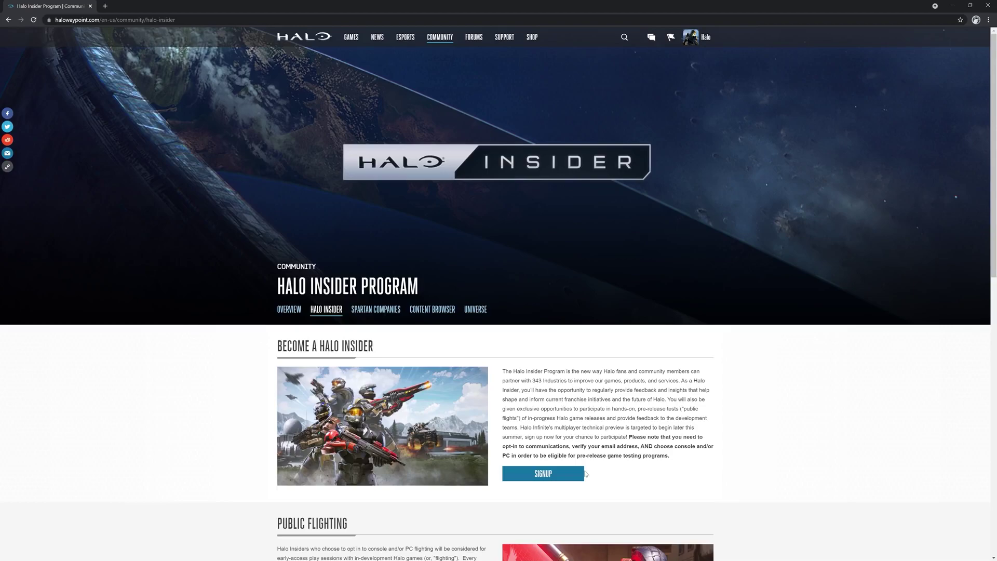
pyautogui.click(557, 475)
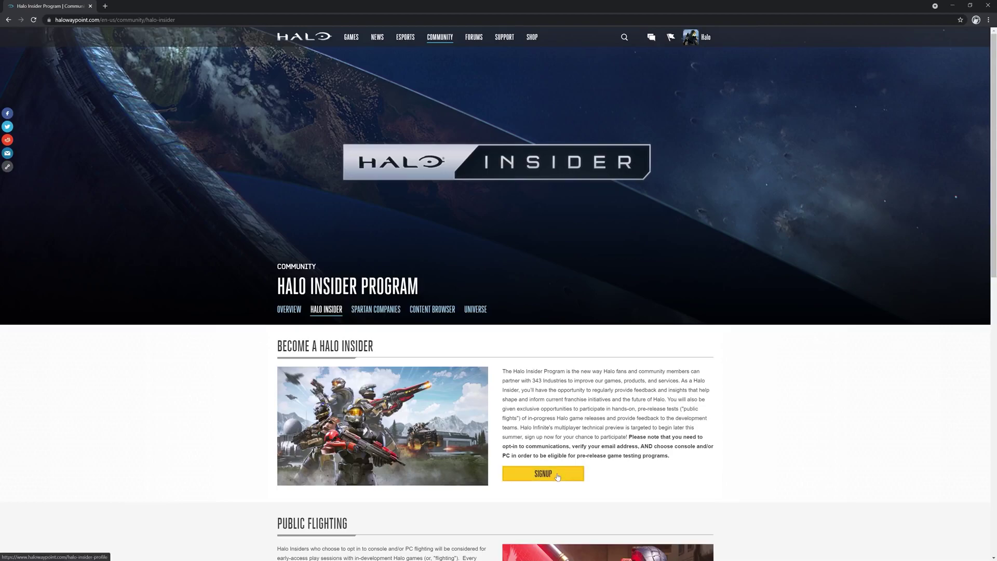
# Confirm being 18 or older, join the program, and enter the preferred email address.
pyautogui.scroll(-1, 203, 213)
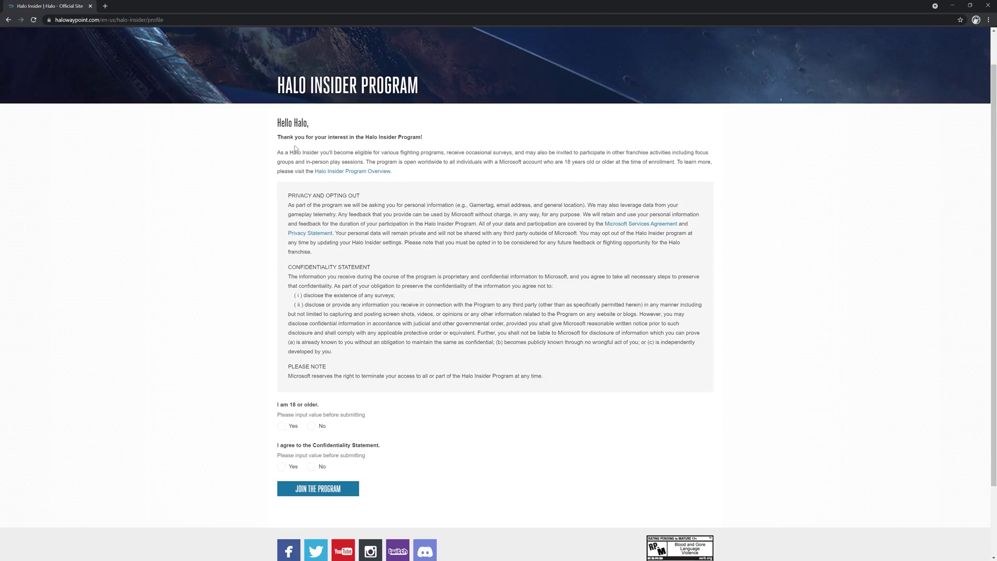
pyautogui.click(281, 425)
pyautogui.click(315, 489)
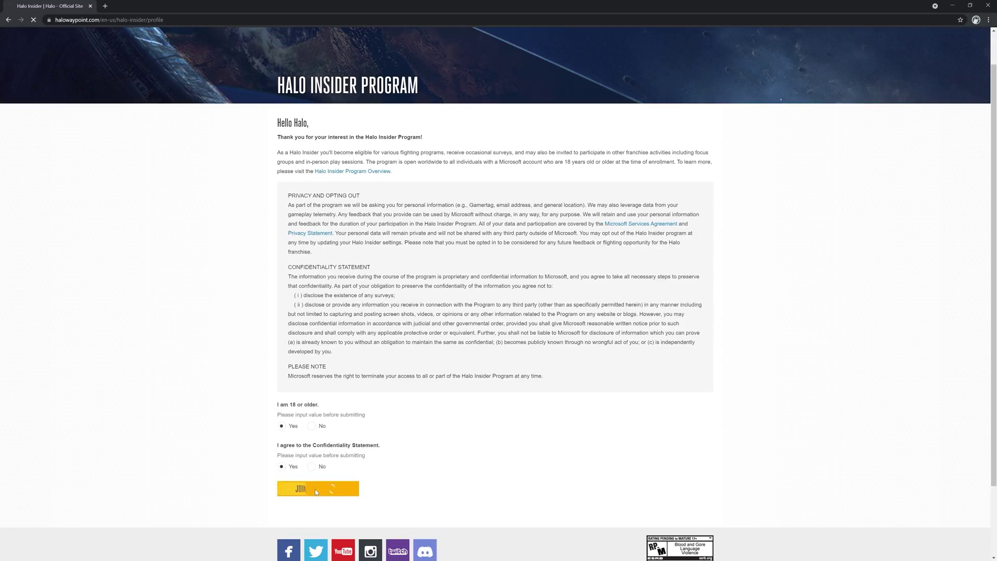
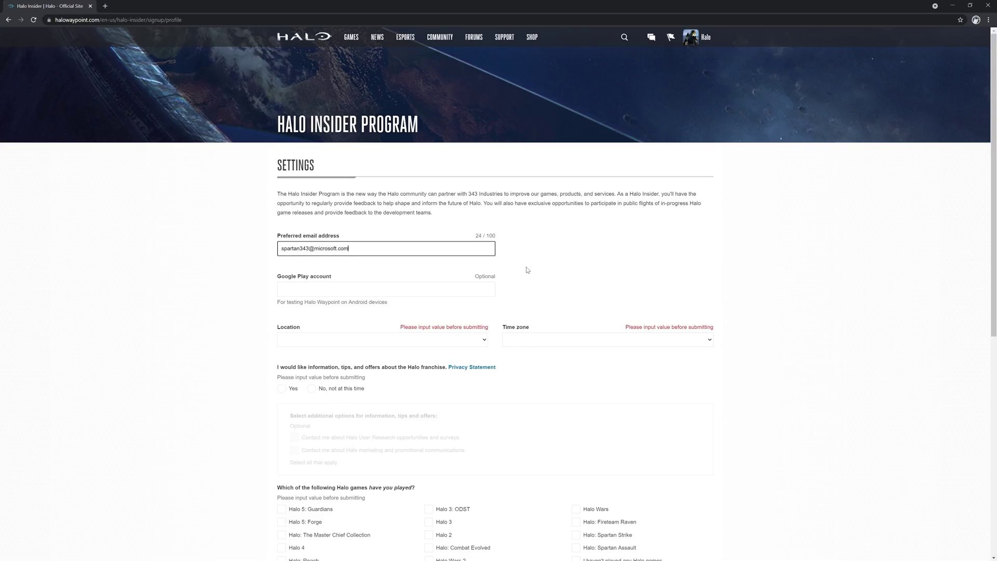
# Set the location to United States and the time zone to Pacific Time.
pyautogui.click(476, 339)
pyautogui.write('un')
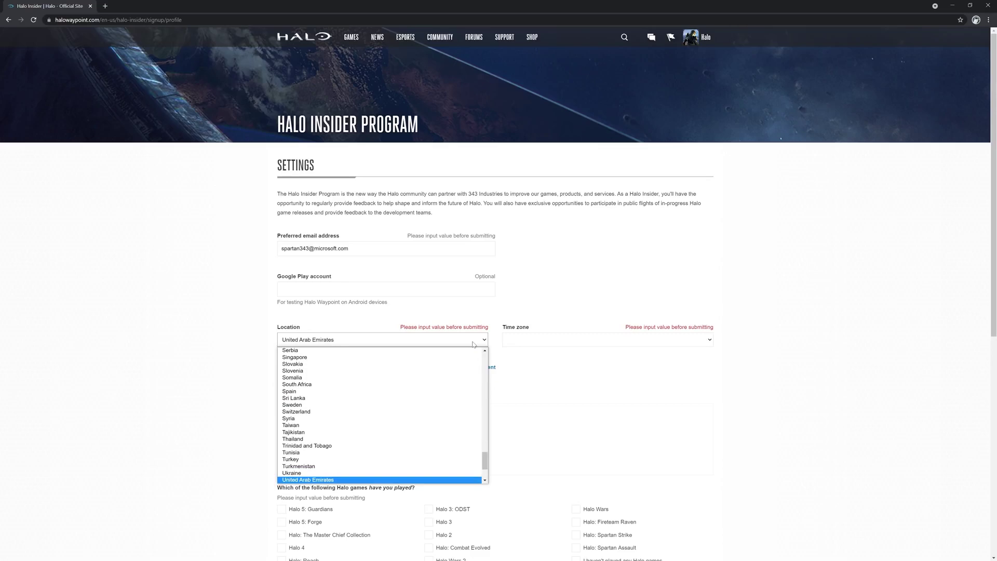
pyautogui.press('Down')
pyautogui.press('Down')
pyautogui.press('Return')
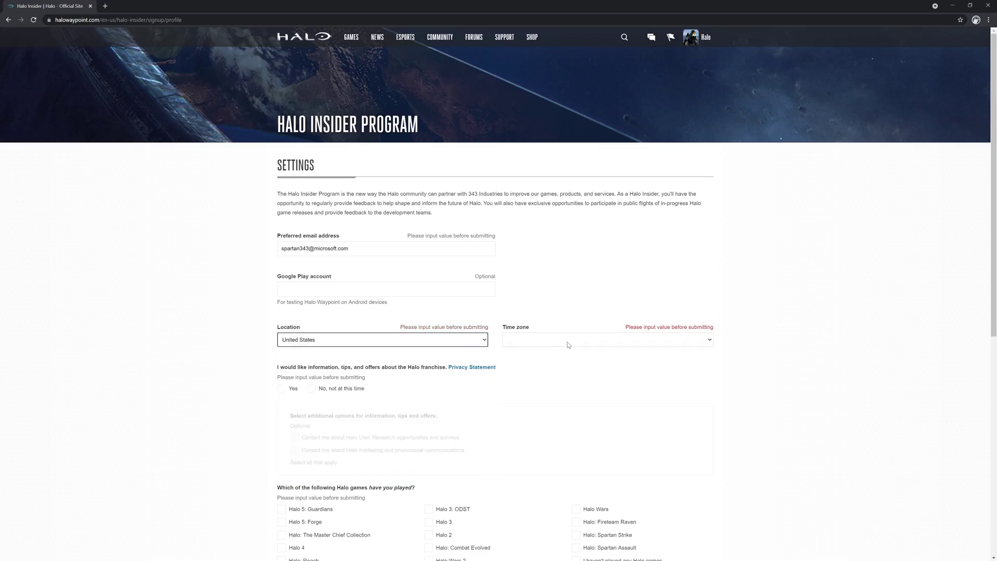
pyautogui.click(568, 345)
pyautogui.click(569, 424)
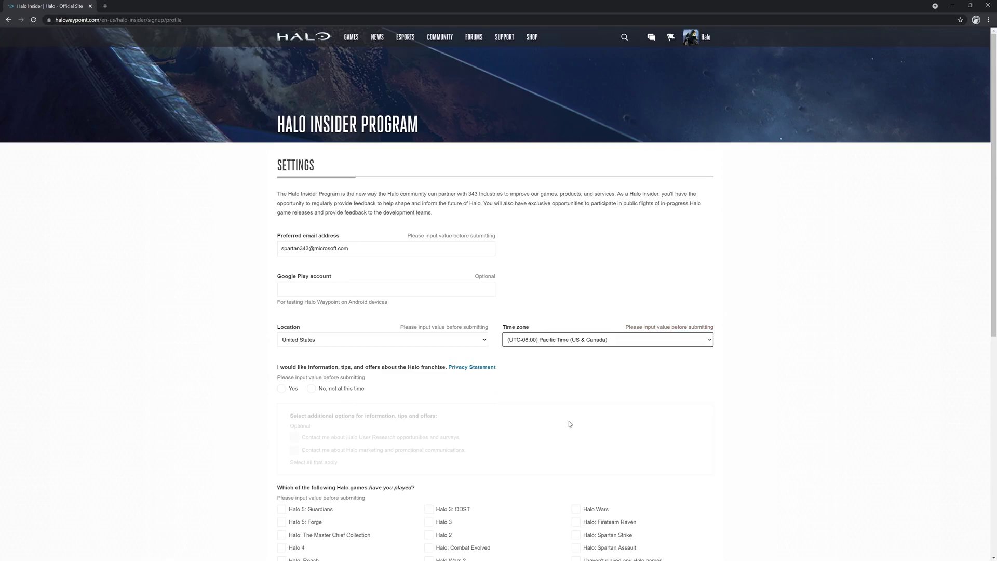
# Opt in to Halo information and offers, user research contact, and marketing communications.
pyautogui.click(206, 368)
pyautogui.scroll(-2, 223, 371)
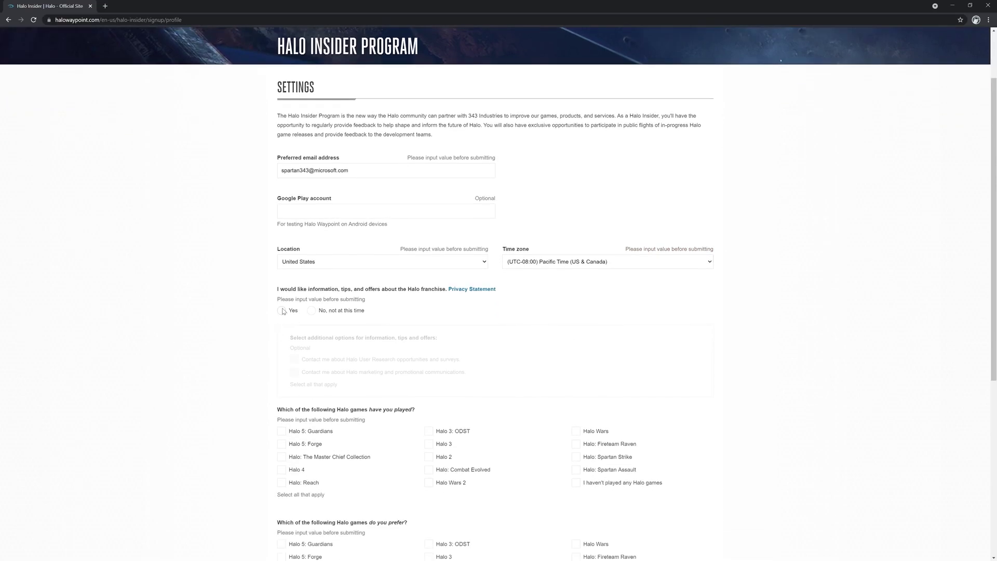
pyautogui.click(281, 311)
pyautogui.scroll(-2, 262, 327)
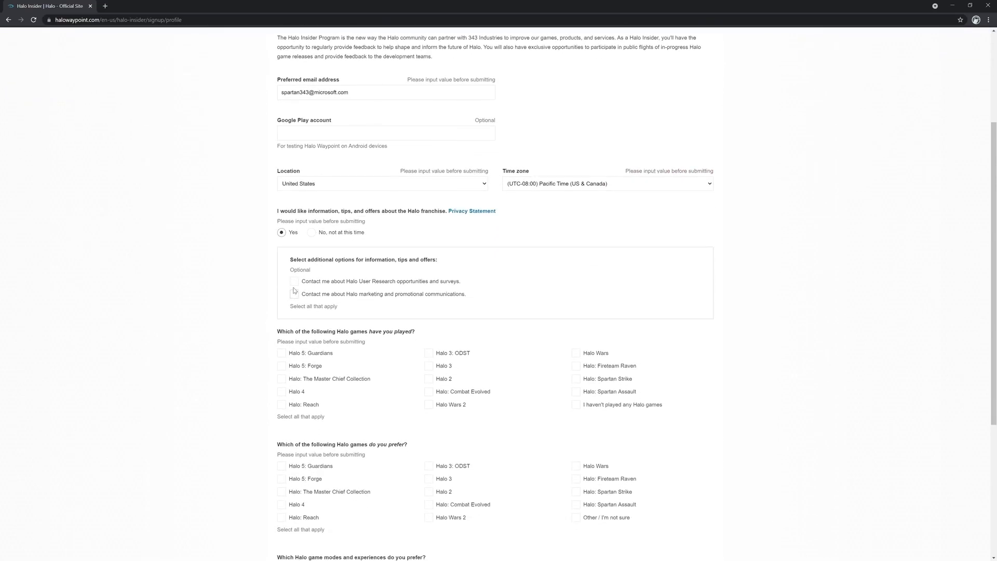
pyautogui.click(294, 282)
pyautogui.click(294, 295)
# Mark Halo 5: Guardians, Halo 5: Forge, Master Chief Collection, Halo 4 and Halo: Reach as played.
pyautogui.scroll(-2, 251, 316)
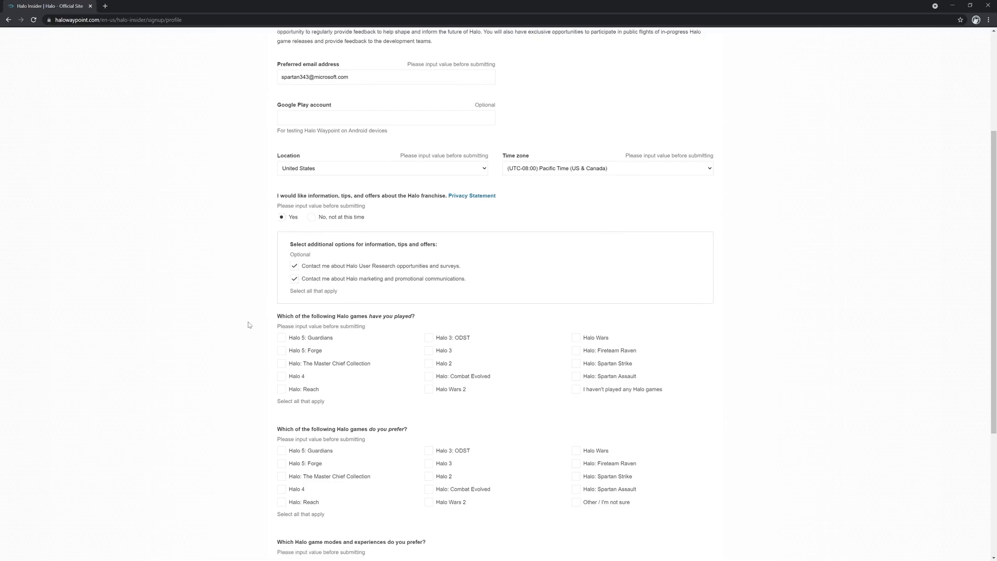
pyautogui.click(281, 275)
pyautogui.click(281, 288)
pyautogui.click(282, 300)
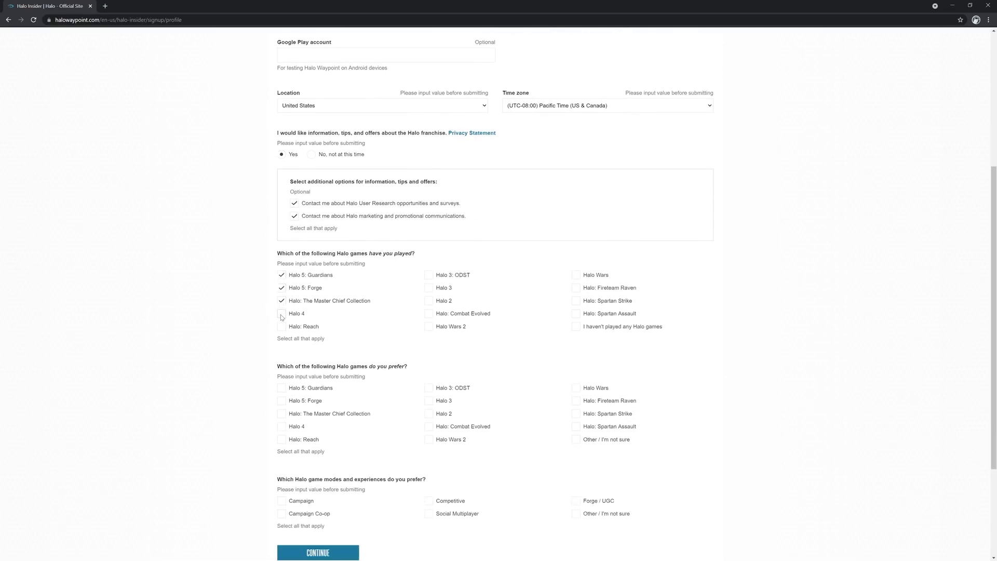
pyautogui.click(281, 314)
pyautogui.click(281, 327)
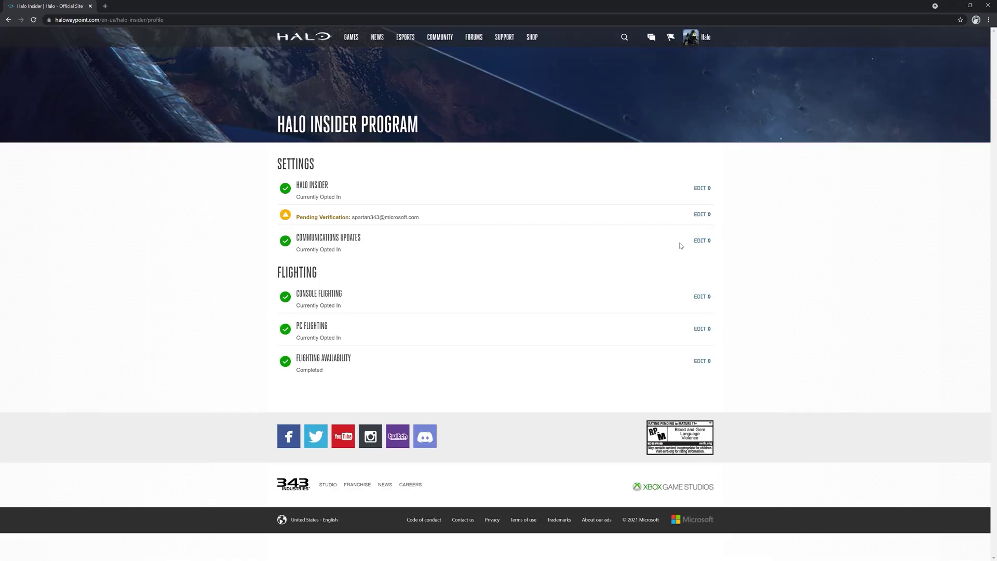
# Opt out of Halo information and offers and save the Insider settings.
pyautogui.click(701, 241)
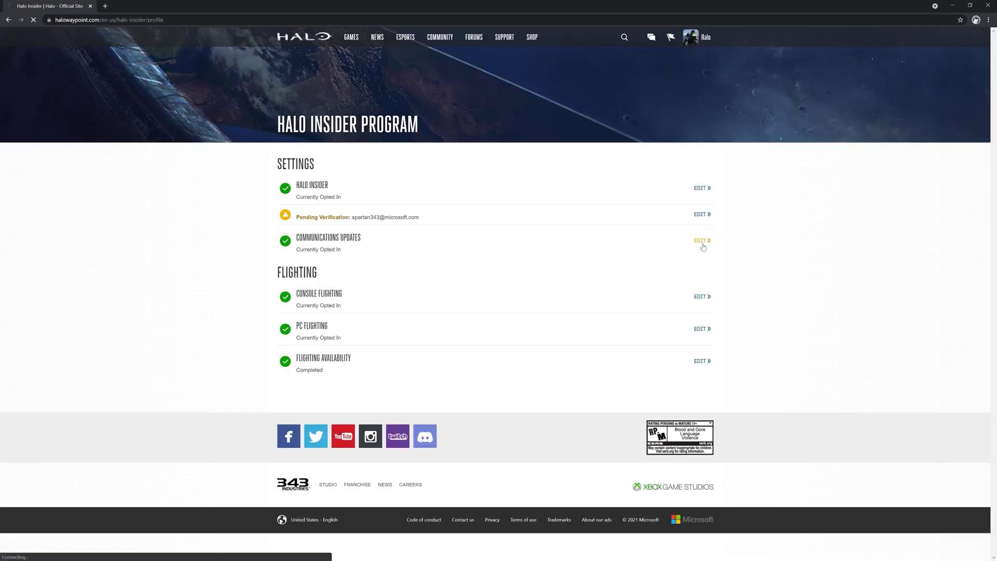
pyautogui.scroll(-2, 324, 321)
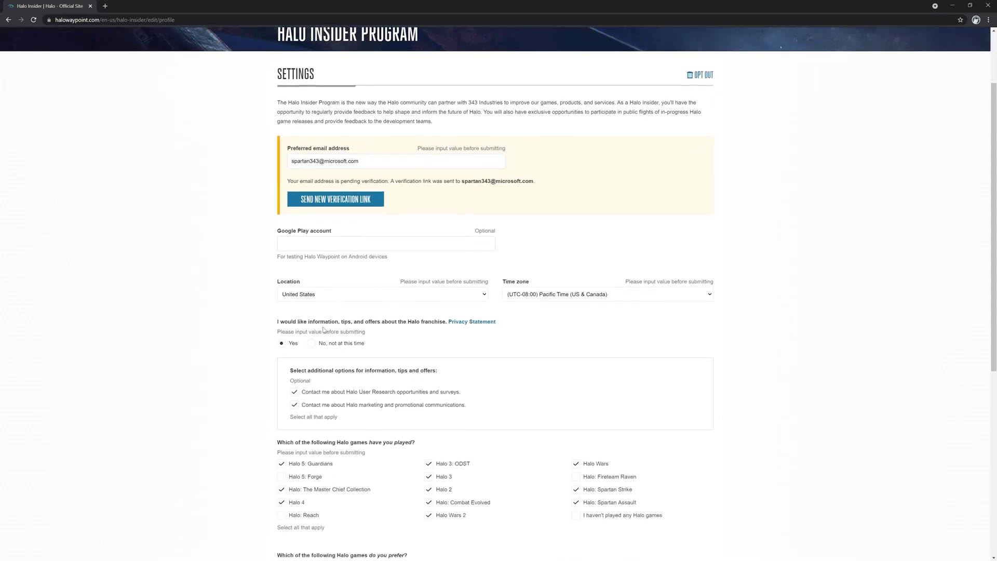
pyautogui.click(311, 317)
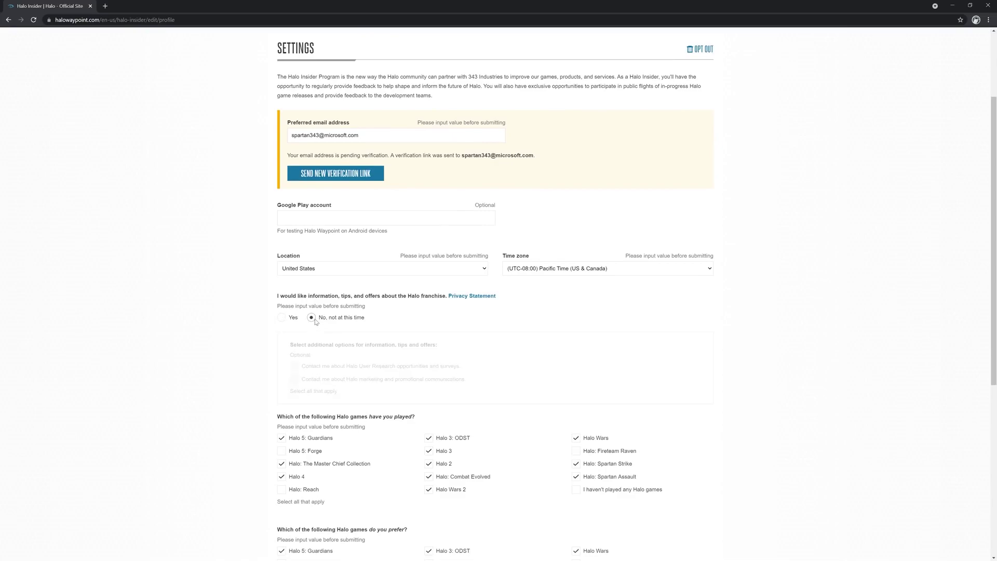
pyautogui.scroll(-5, 315, 320)
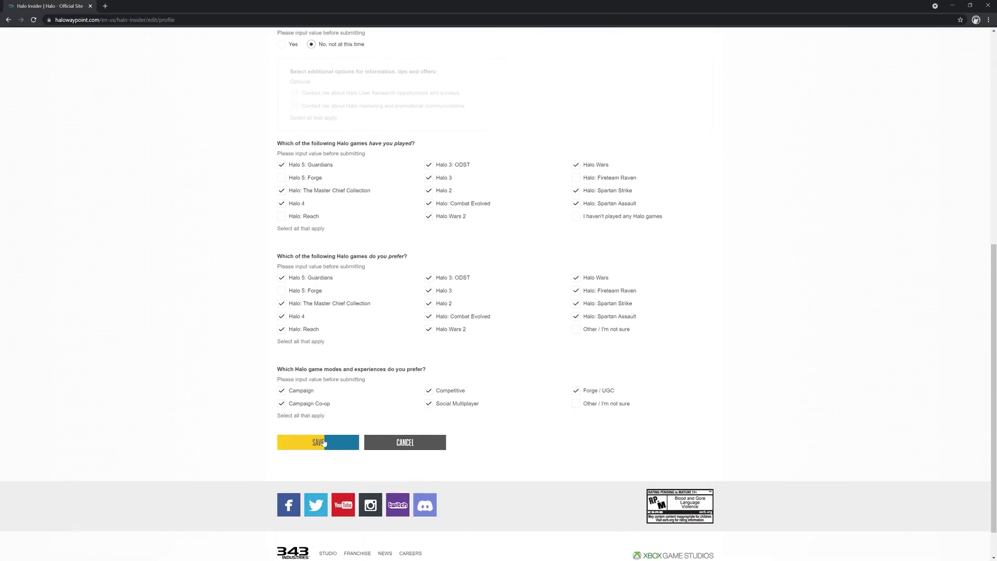
pyautogui.click(323, 442)
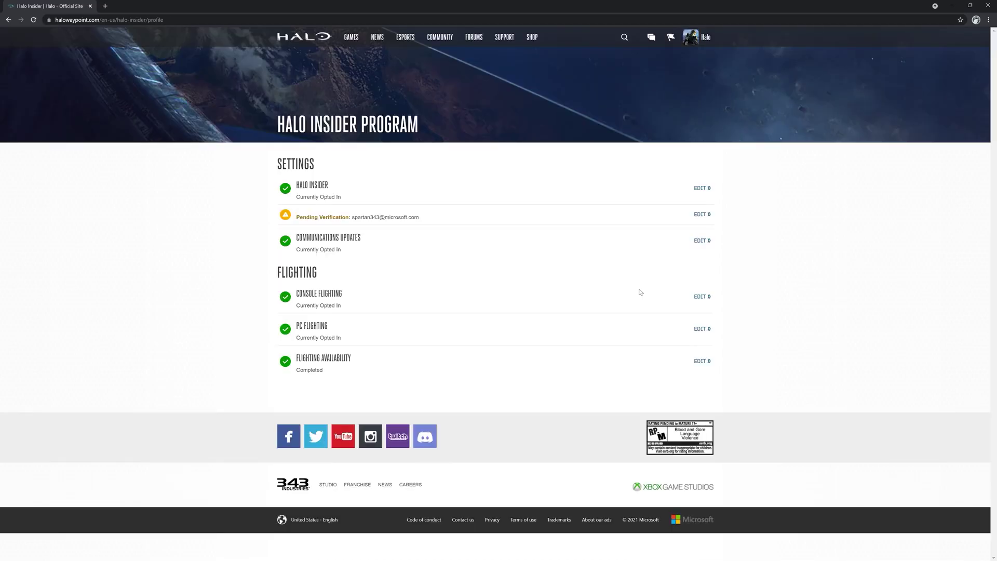
# Untick Halo 5: Guardians, Halo 2, Halo 3: ODST and Halo: Reach, then save.
pyautogui.click(702, 241)
pyautogui.scroll(-2, 211, 247)
pyautogui.scroll(-5, 212, 246)
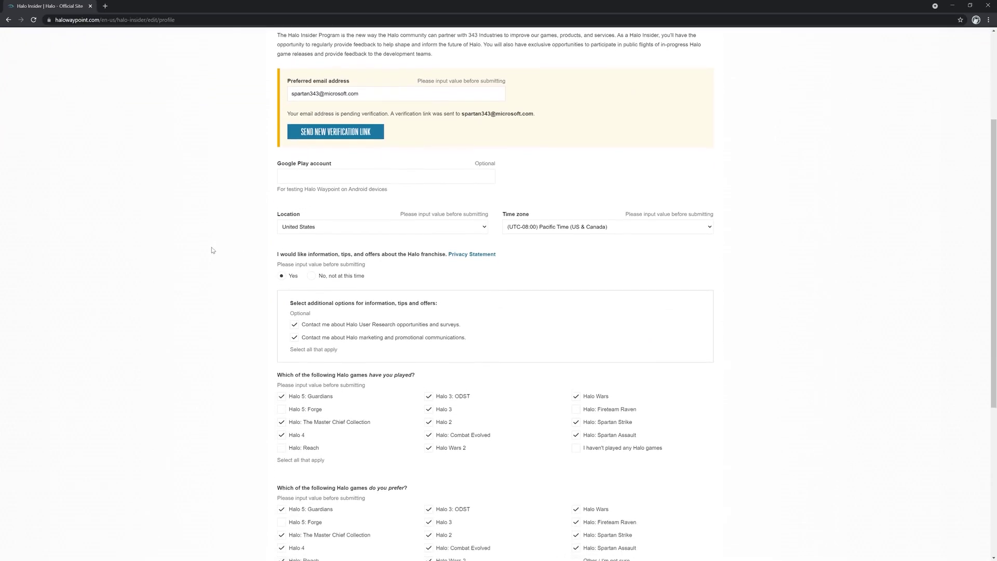
pyautogui.click(281, 205)
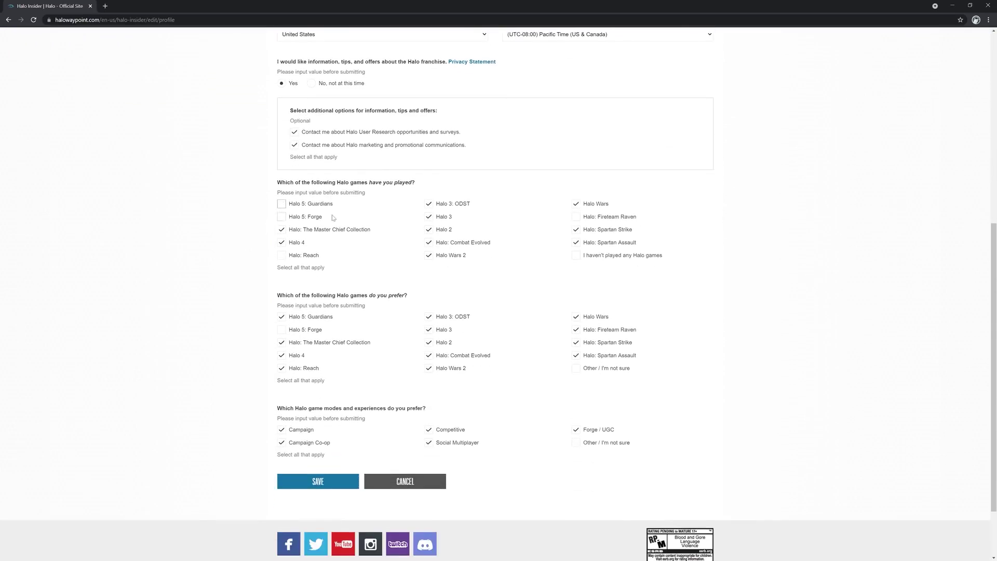
pyautogui.click(429, 232)
pyautogui.click(429, 317)
pyautogui.click(281, 367)
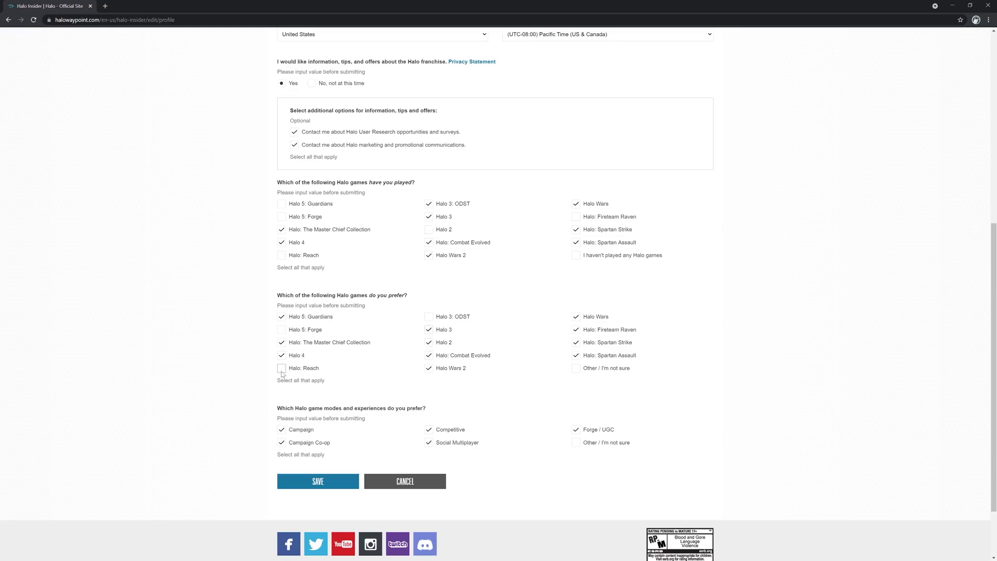
pyautogui.click(317, 481)
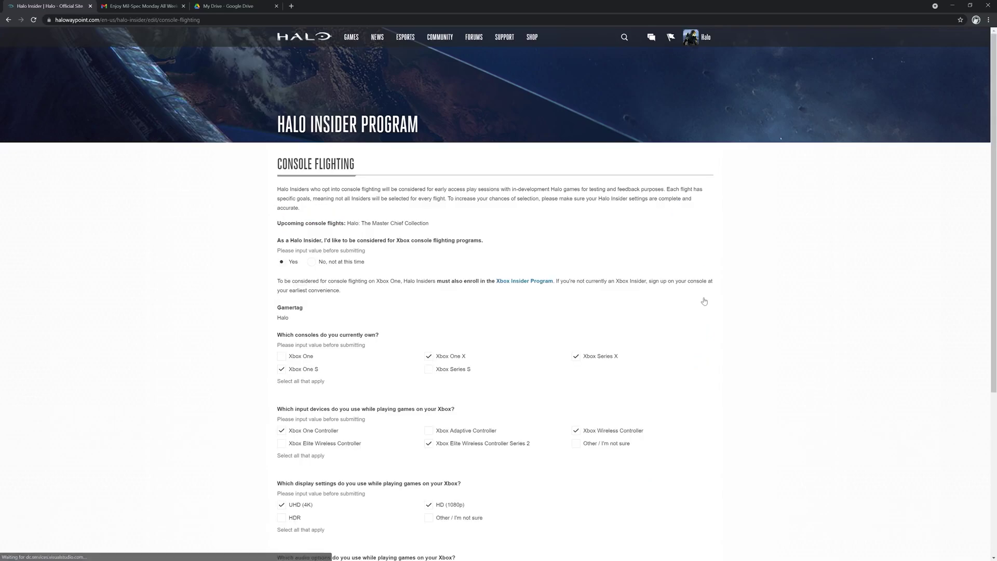
# Save the console flighting settings, then reopen and save the PC flighting settings.
pyautogui.scroll(-5, 703, 305)
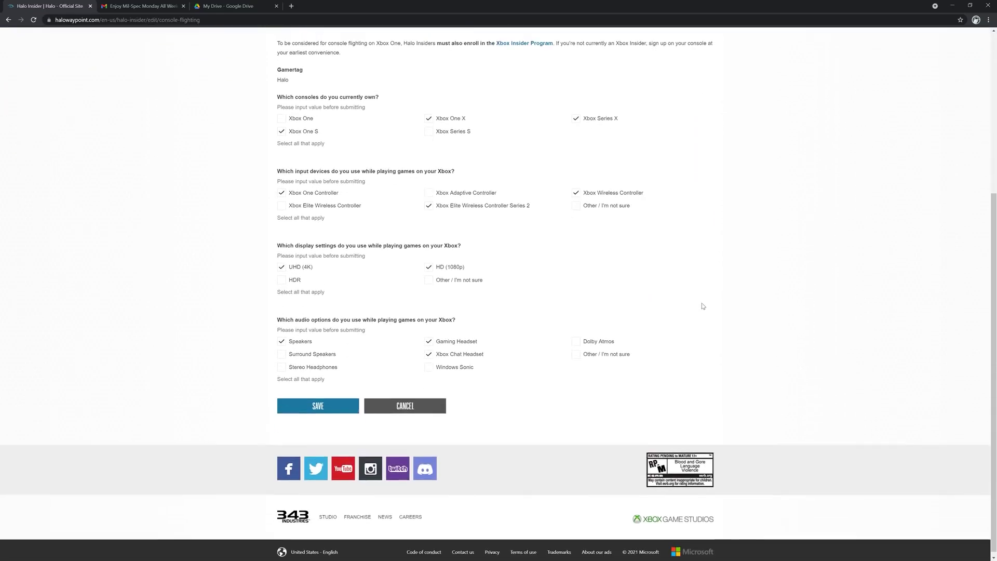
pyautogui.click(306, 409)
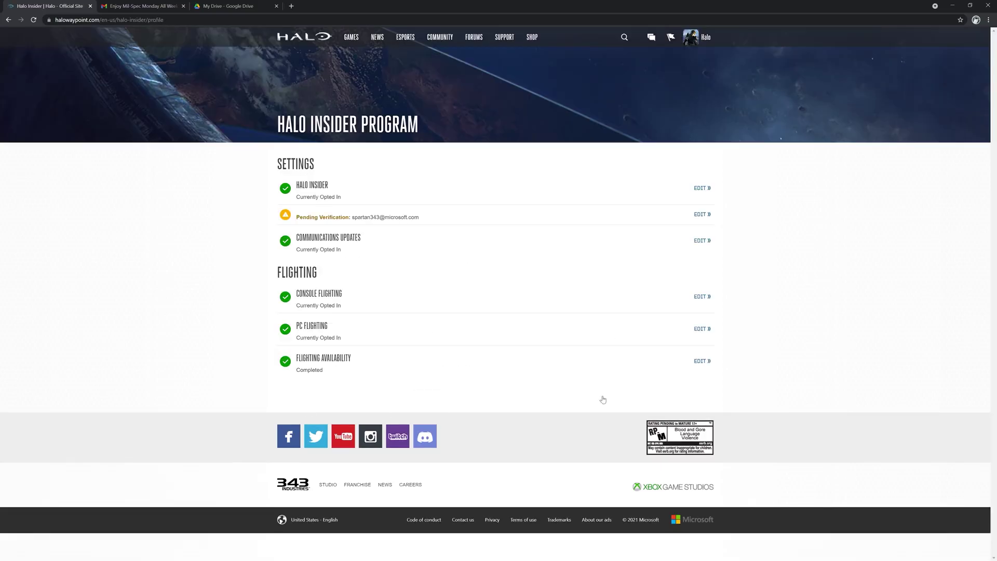
pyautogui.click(701, 329)
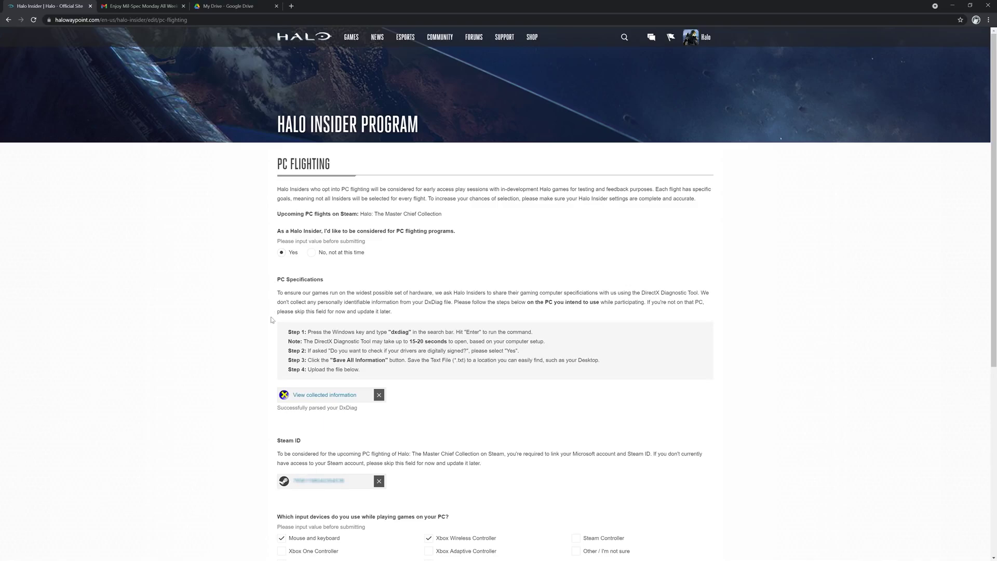
pyautogui.scroll(-3, 284, 397)
pyautogui.scroll(-3, 284, 400)
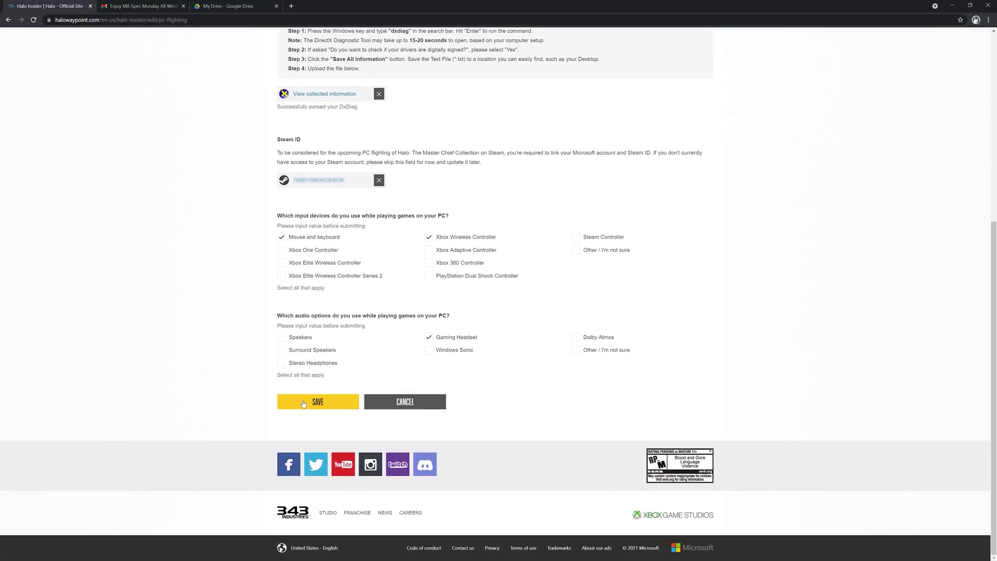
pyautogui.click(303, 403)
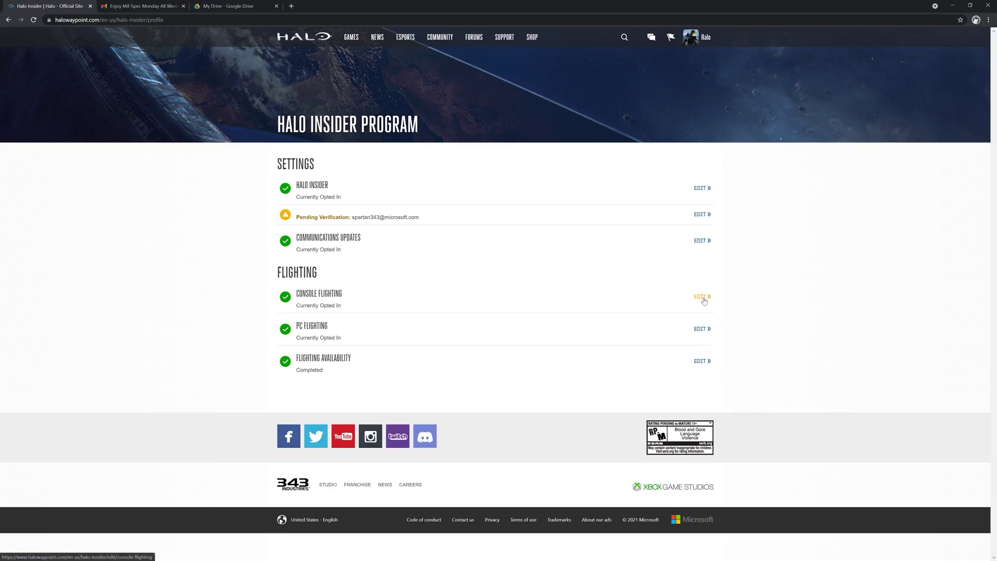
# Opt in to console flighting with Xbox One X, Xbox Series X, Speakers and Gaming Headset.
pyautogui.click(702, 298)
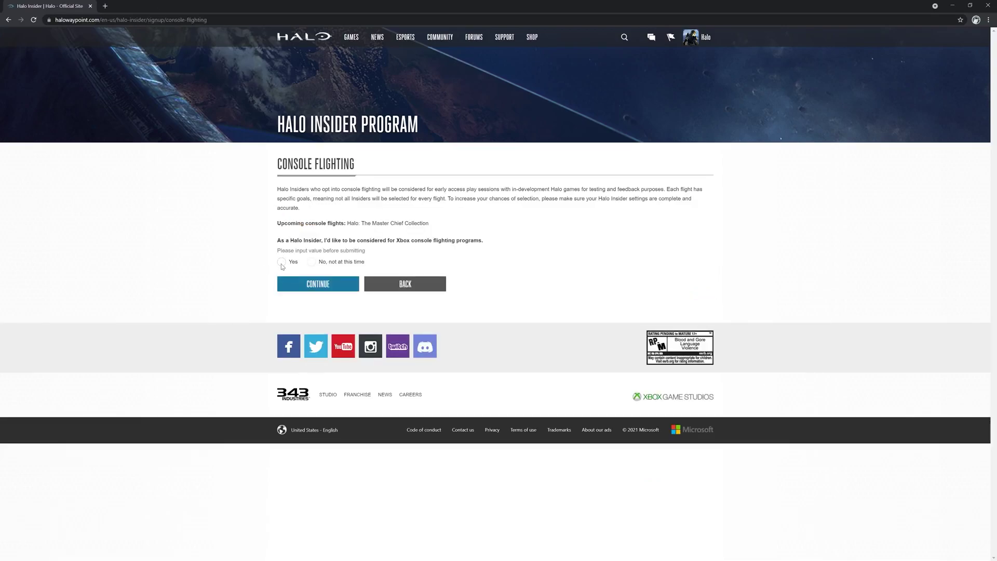
pyautogui.click(281, 263)
pyautogui.scroll(-2, 250, 300)
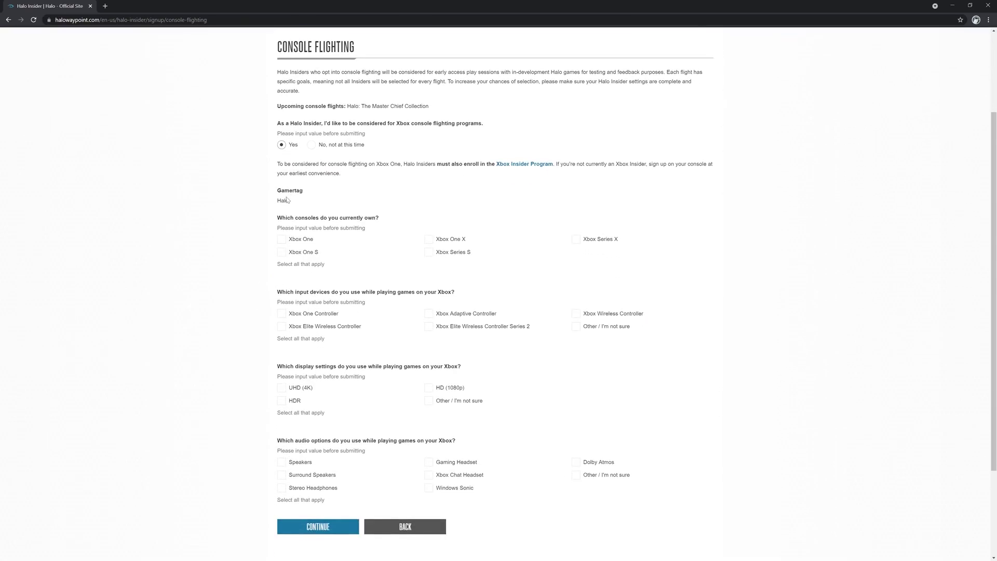
pyautogui.click(429, 239)
pyautogui.click(575, 239)
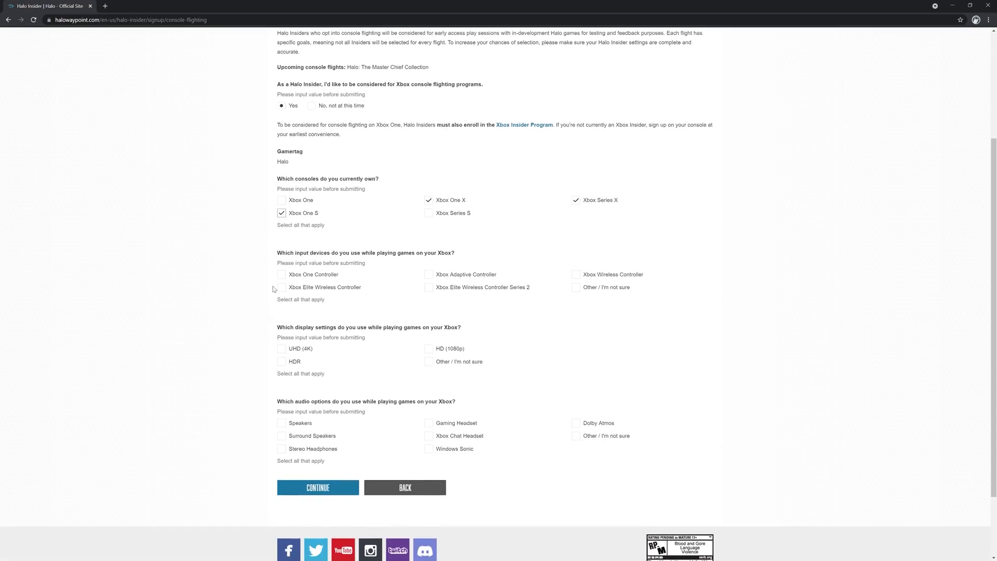
pyautogui.click(280, 422)
pyautogui.click(429, 423)
pyautogui.click(318, 487)
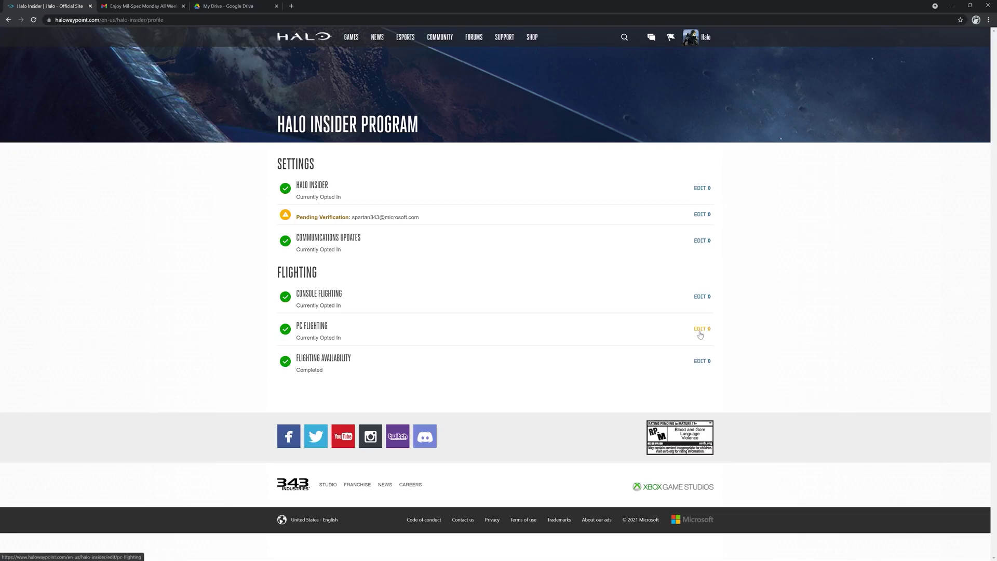
# Opt in to PC flighting and save the full DxDiag system report.
pyautogui.click(699, 329)
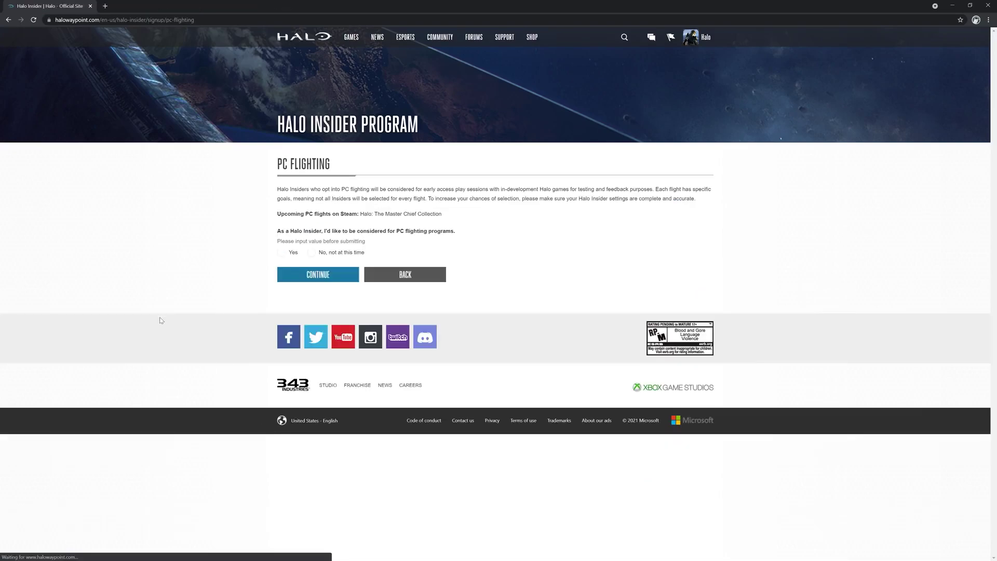
pyautogui.click(281, 253)
pyautogui.scroll(-2, 224, 314)
pyautogui.press('super')
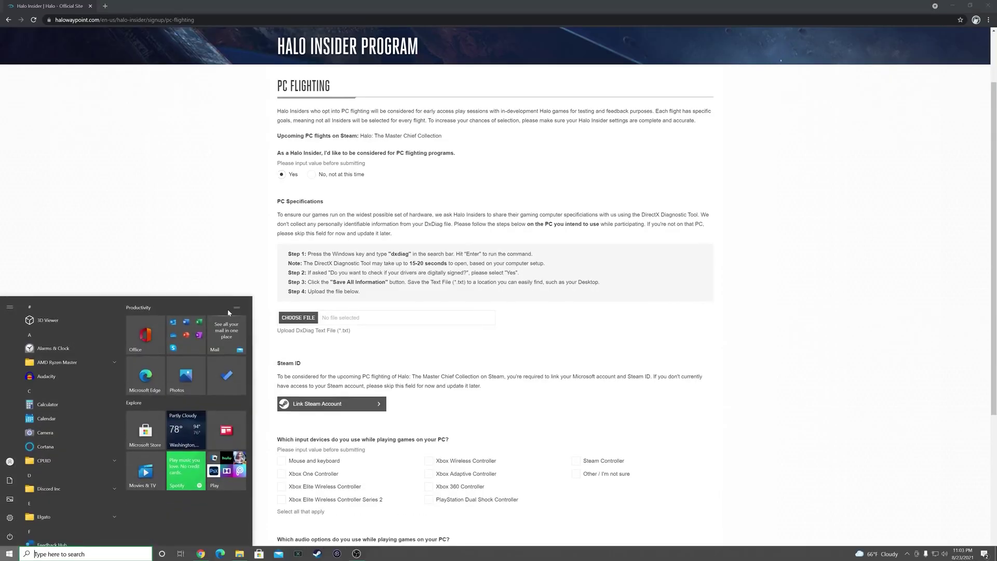
pyautogui.write('dxdiag')
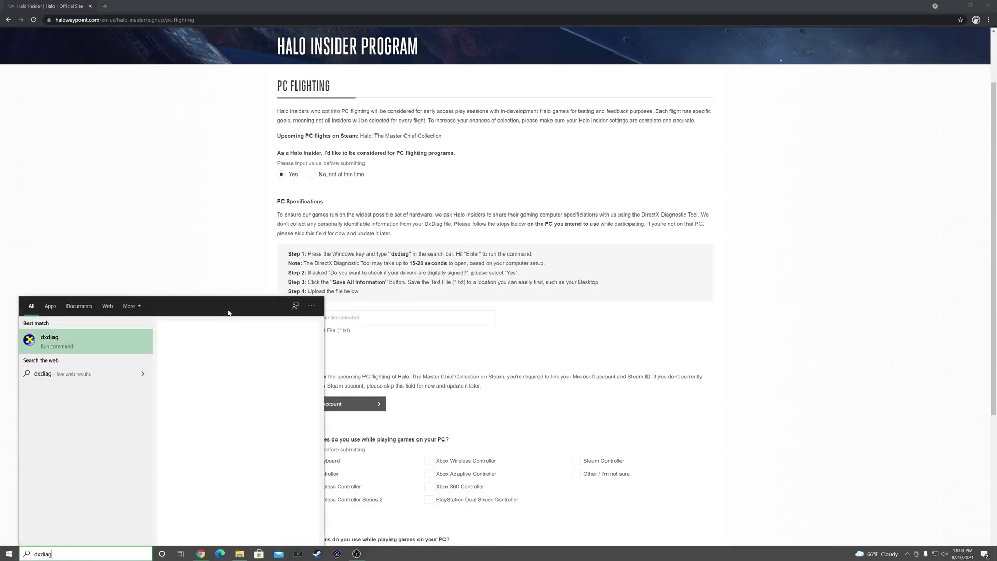
pyautogui.press('Return')
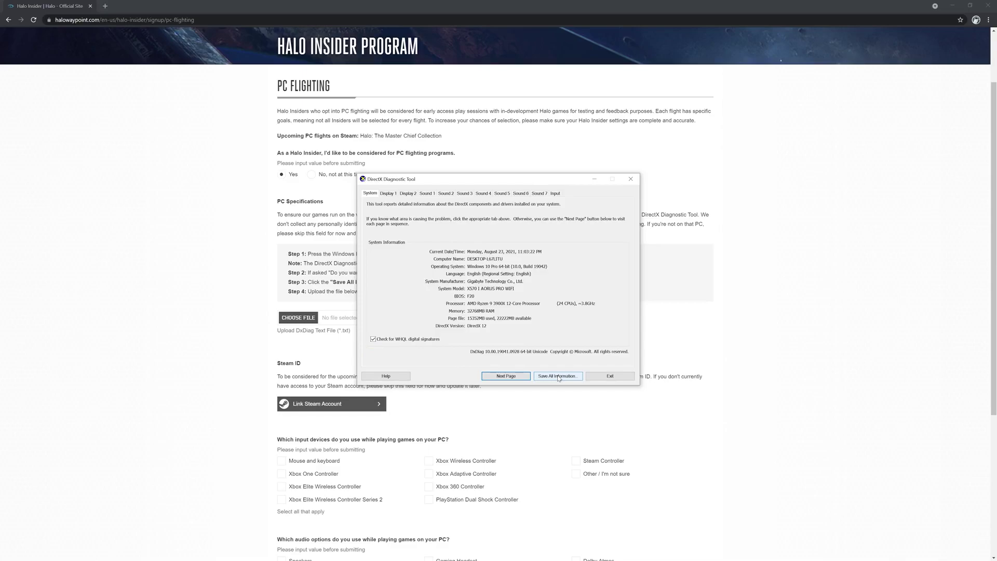
pyautogui.click(558, 377)
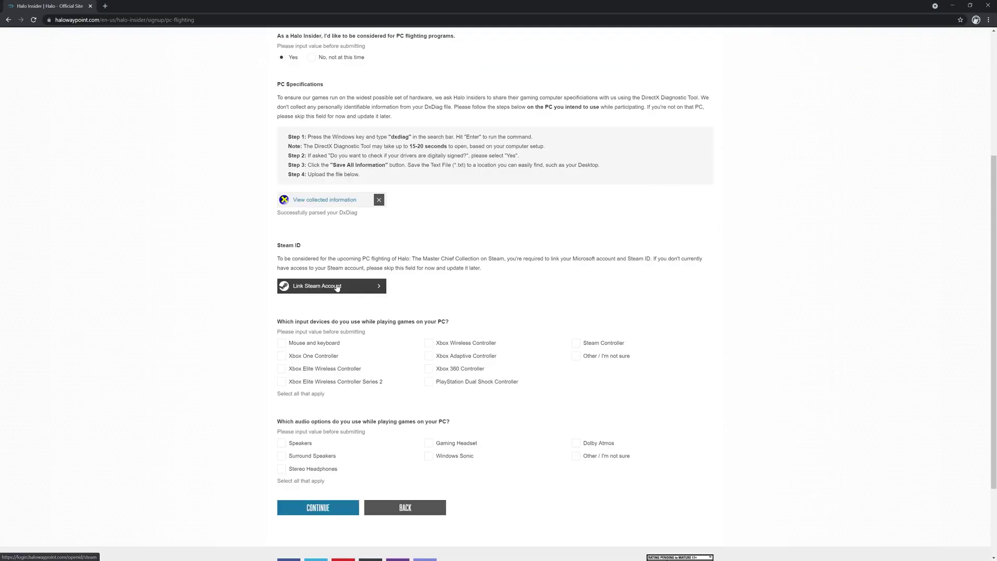
# Skip Steam linking, choose Mouse and keyboard and Gaming Headset, and continue to availability.
pyautogui.click(336, 287)
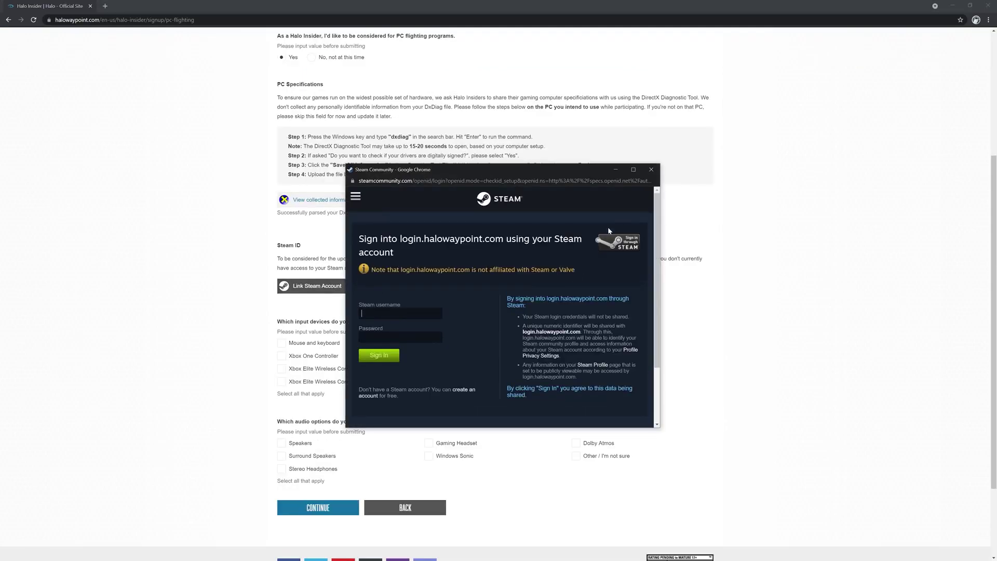
pyautogui.click(652, 169)
pyautogui.scroll(-2, 208, 394)
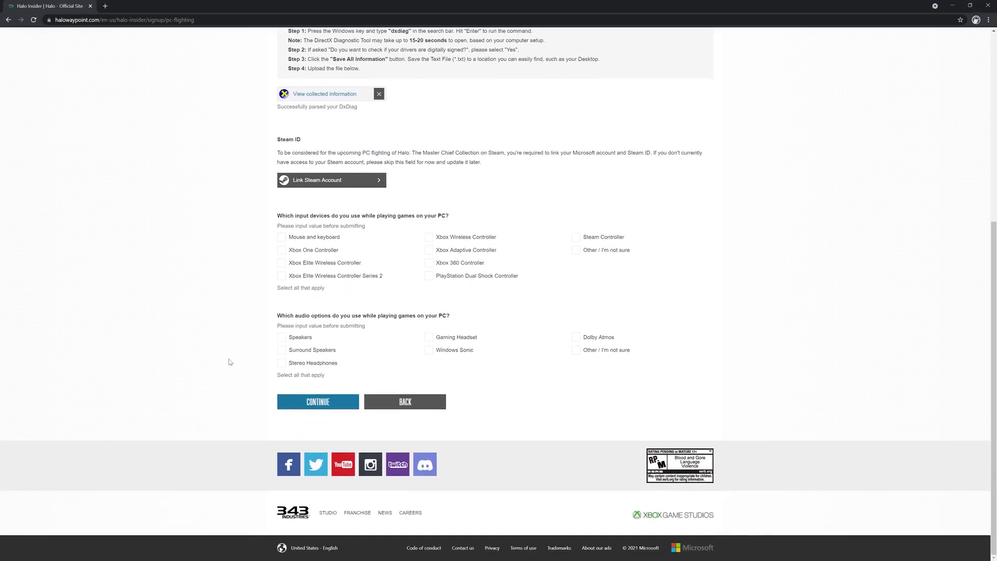
pyautogui.click(282, 239)
pyautogui.click(430, 339)
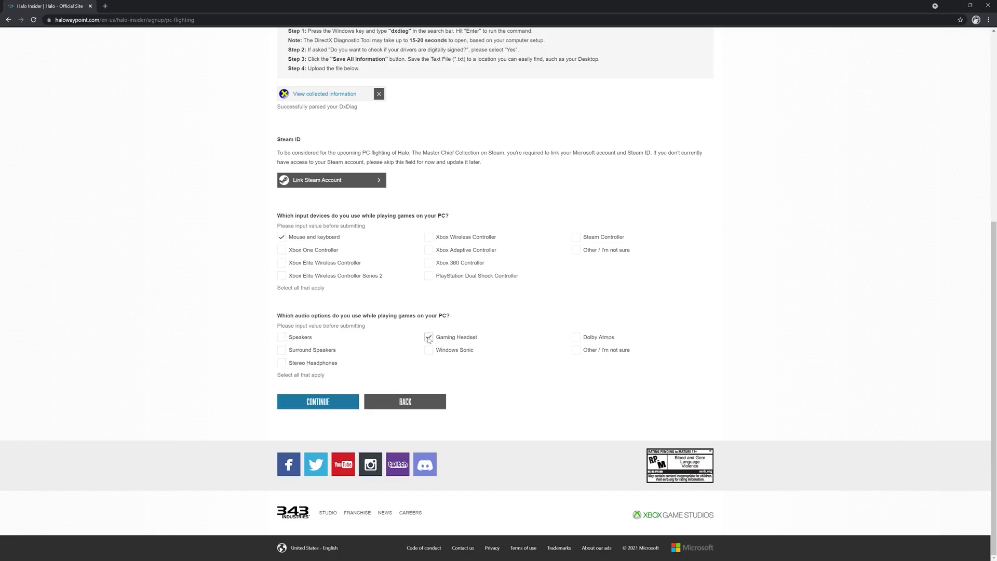
pyautogui.click(303, 403)
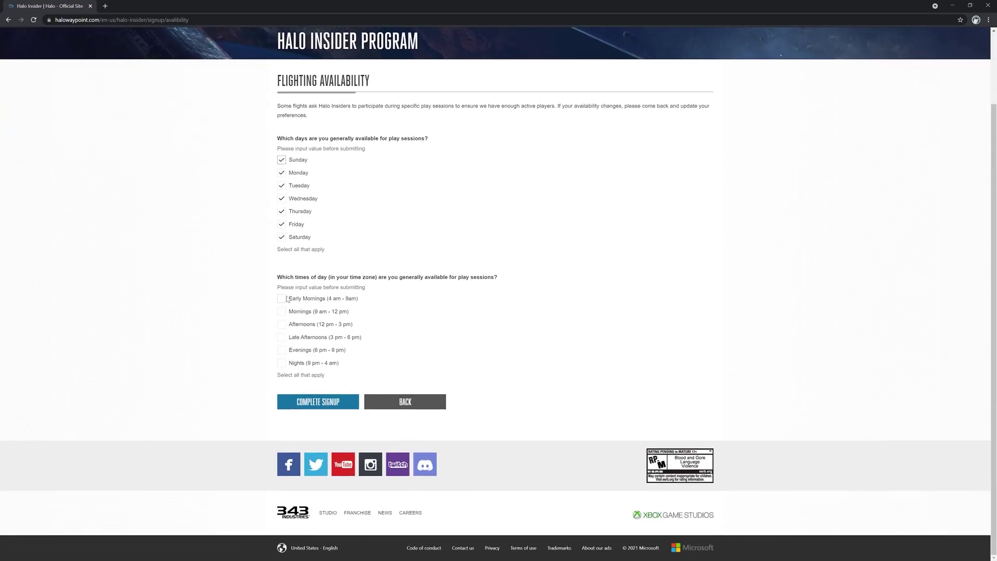
# Mark Early Mornings through Nights as available and complete the Insider signup.
pyautogui.click(281, 298)
pyautogui.click(281, 311)
pyautogui.click(281, 323)
pyautogui.click(281, 337)
pyautogui.click(281, 349)
pyautogui.click(281, 363)
pyautogui.click(318, 402)
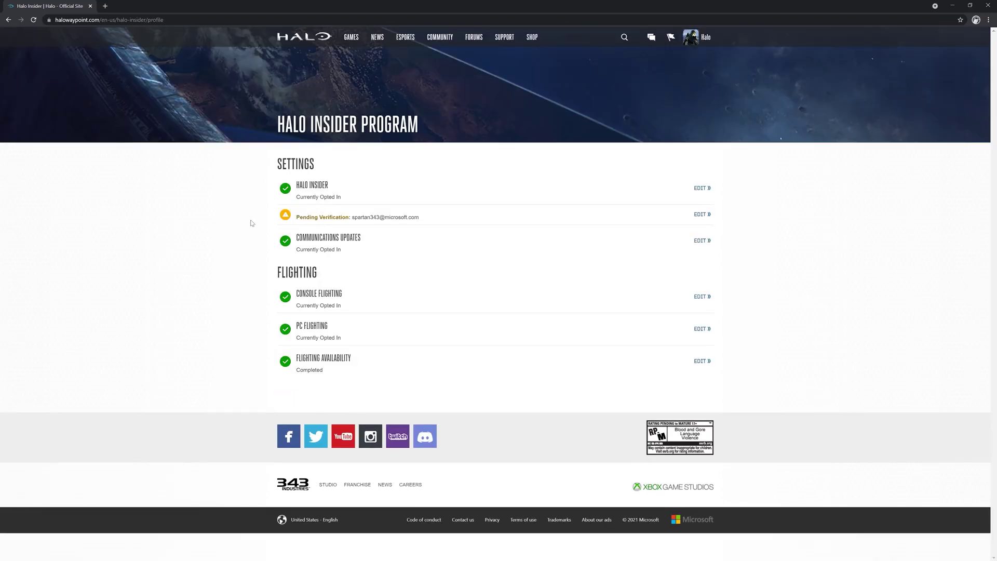
pyautogui.moveTo(264, 214); pyautogui.dragTo(517, 218)
# Repeatedly select and deselect the email's Pending Verification notice on the profile overview.
pyautogui.click(517, 218)
pyautogui.moveTo(243, 218); pyautogui.dragTo(427, 227)
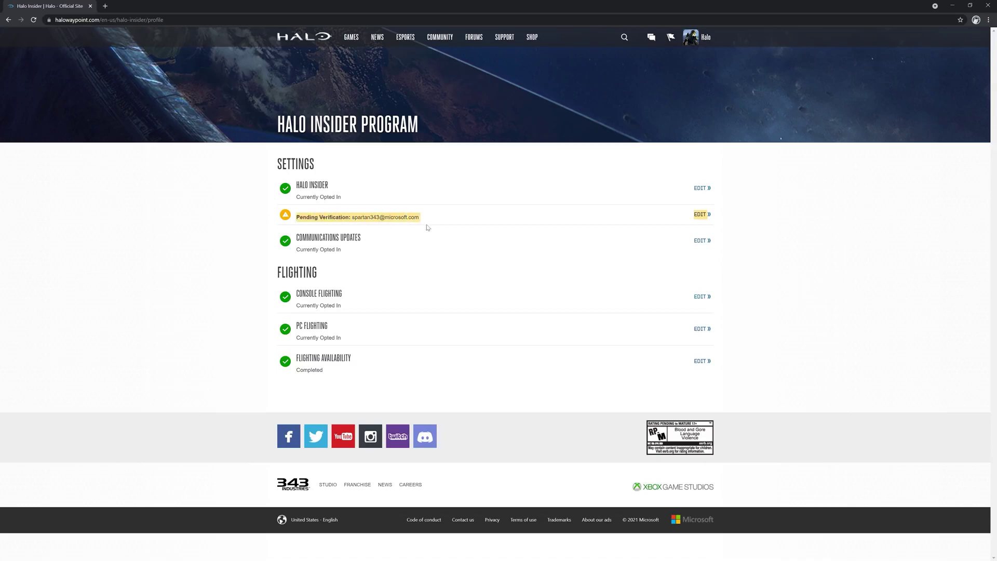
pyautogui.click(452, 230)
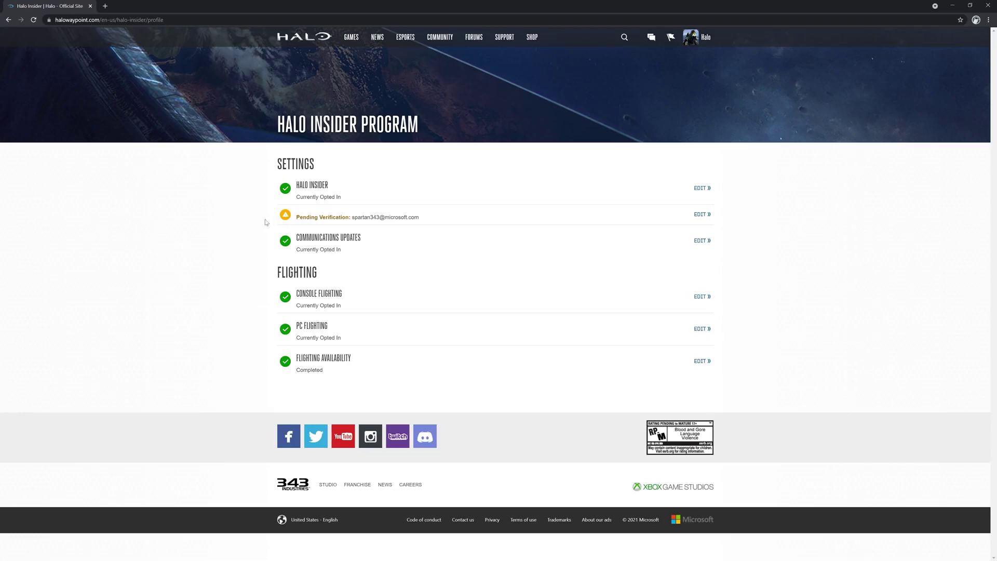
pyautogui.moveTo(241, 216); pyautogui.dragTo(517, 217)
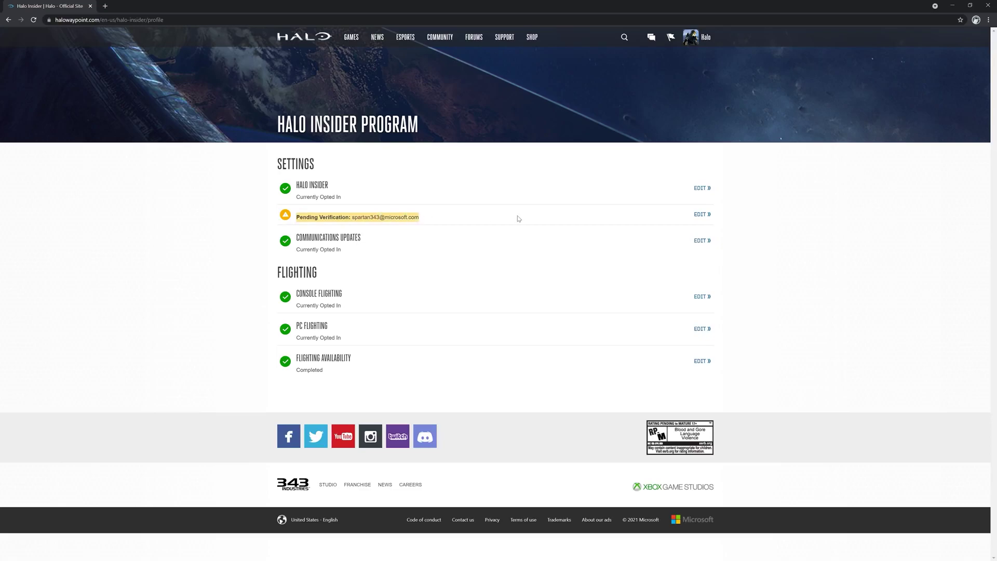
pyautogui.click(517, 216)
pyautogui.moveTo(246, 220); pyautogui.dragTo(426, 227)
pyautogui.click(425, 227)
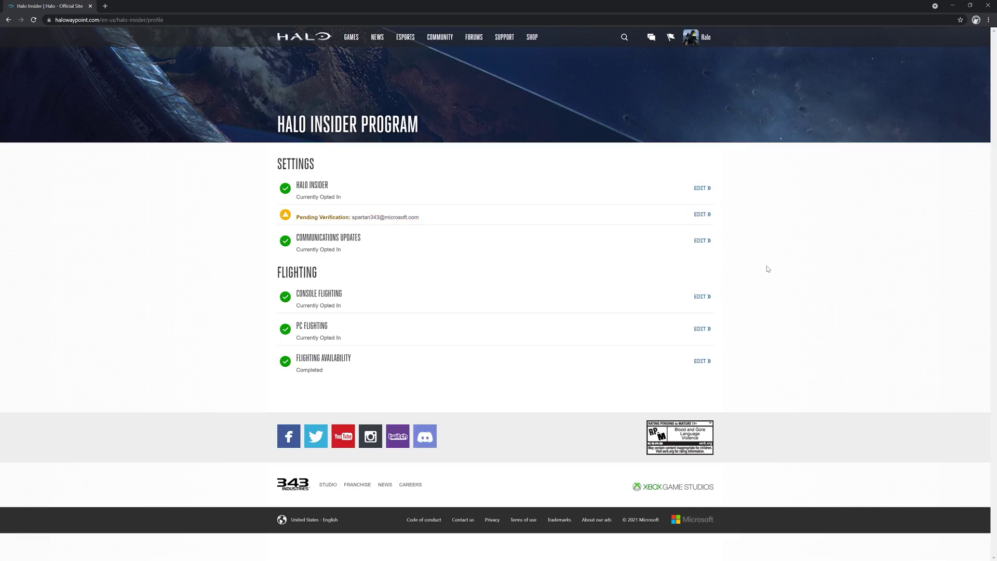